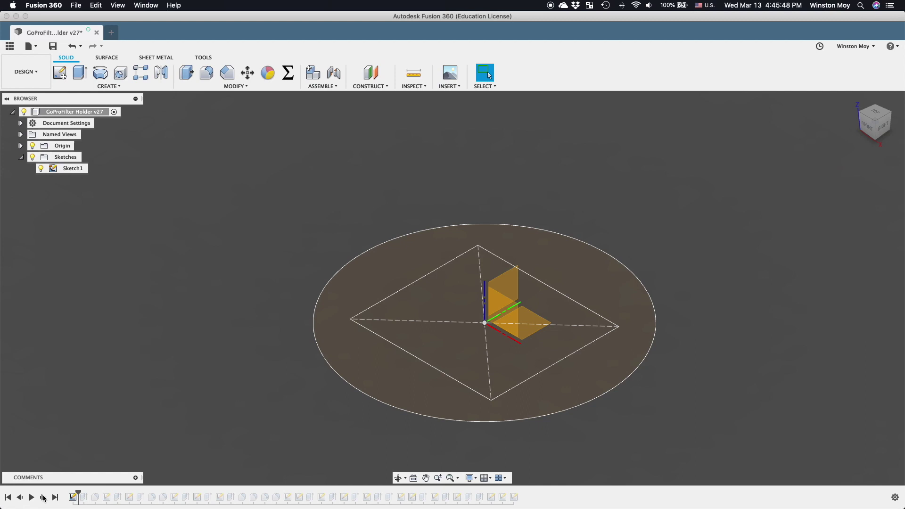
- Replay the pocket cut, its rounded corners, and the outer rim extruded from Sketch2
click(44, 499)
click(43, 499)
click(44, 499)
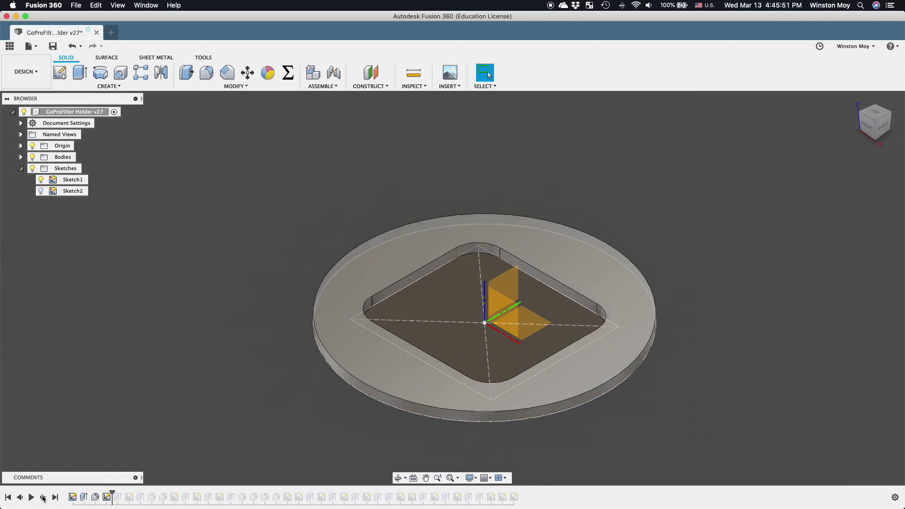
click(41, 191)
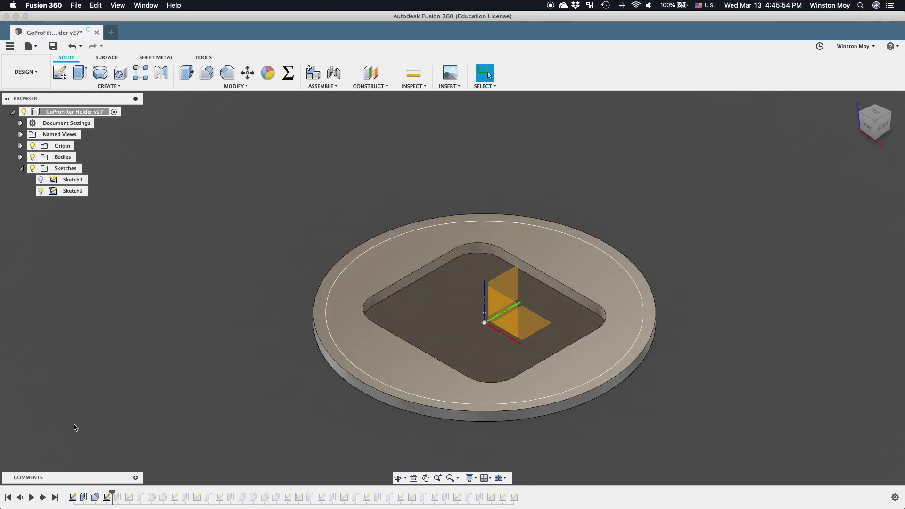
click(43, 498)
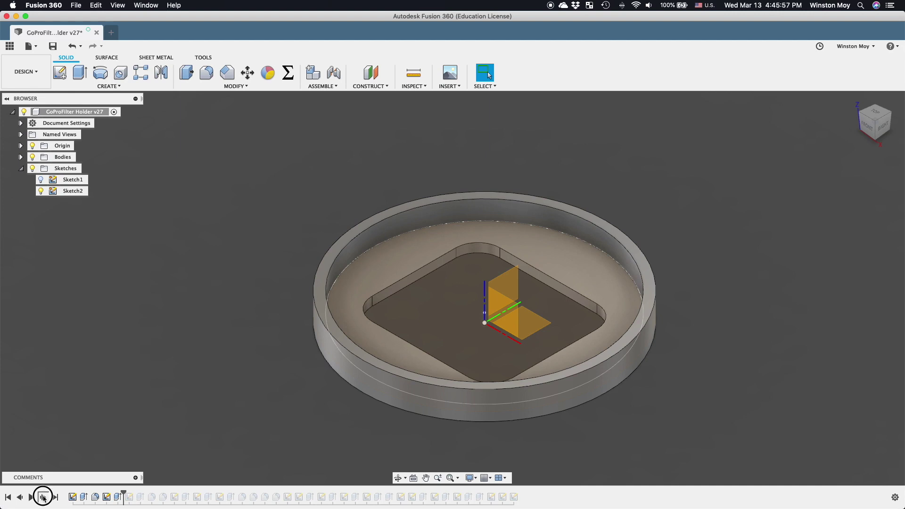
- Swap to Sketch3 and replay the plate tab extrusion and its corner fillets
click(44, 499)
click(41, 191)
click(41, 203)
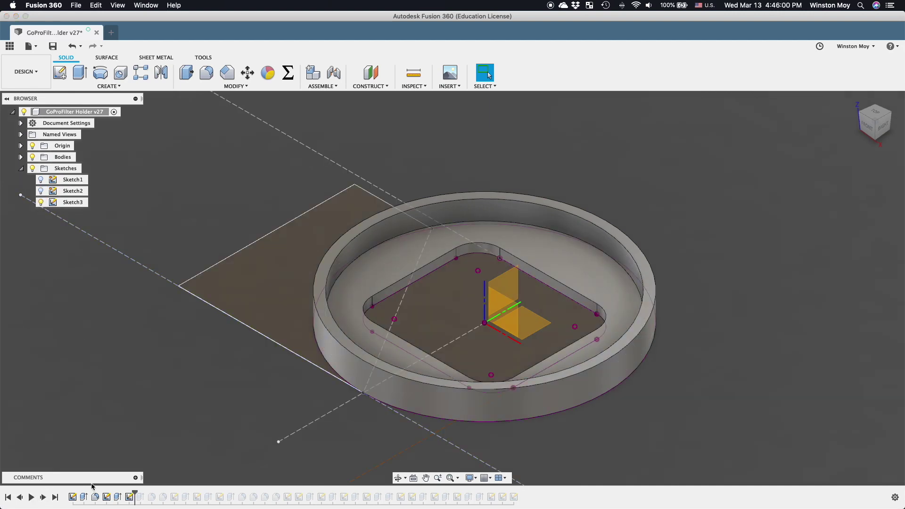
click(43, 499)
click(43, 499)
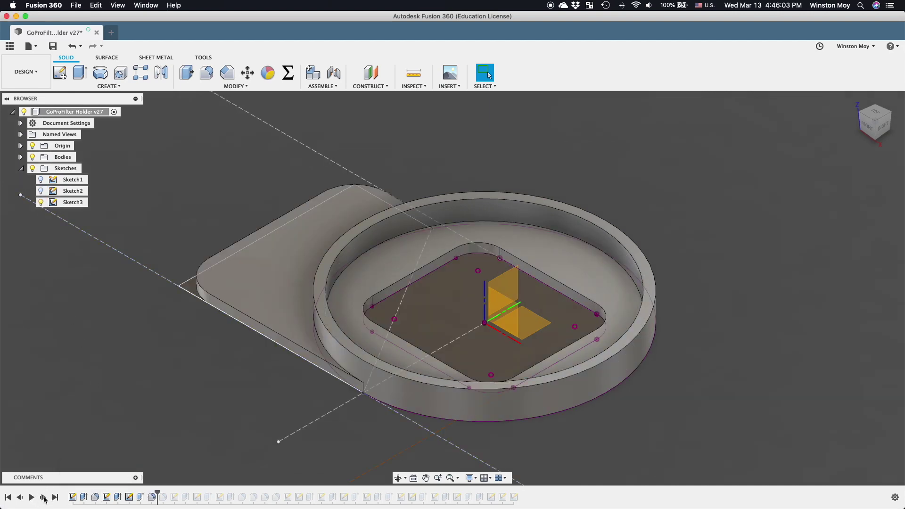
click(43, 499)
- Show Sketch4 then Sketch7 while replaying the Sketch4 pocket and the Sketch7 cut
click(43, 499)
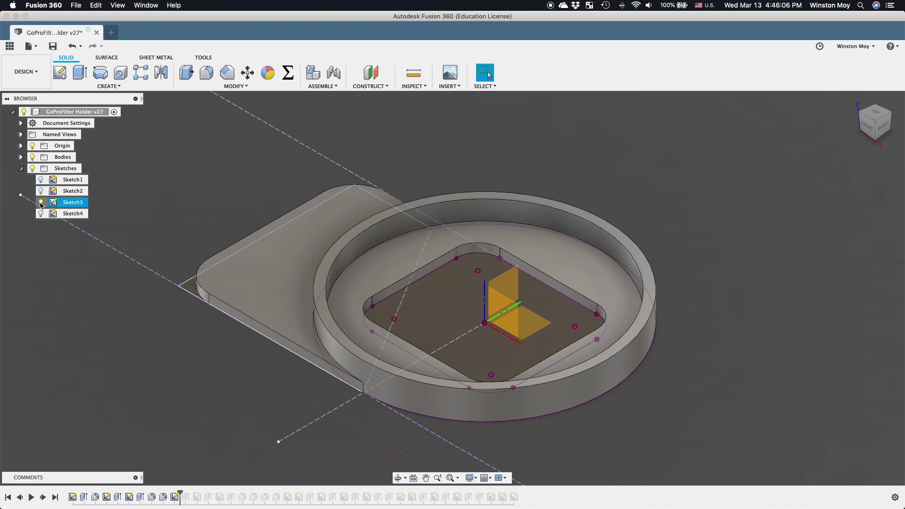
click(41, 202)
click(41, 214)
click(43, 498)
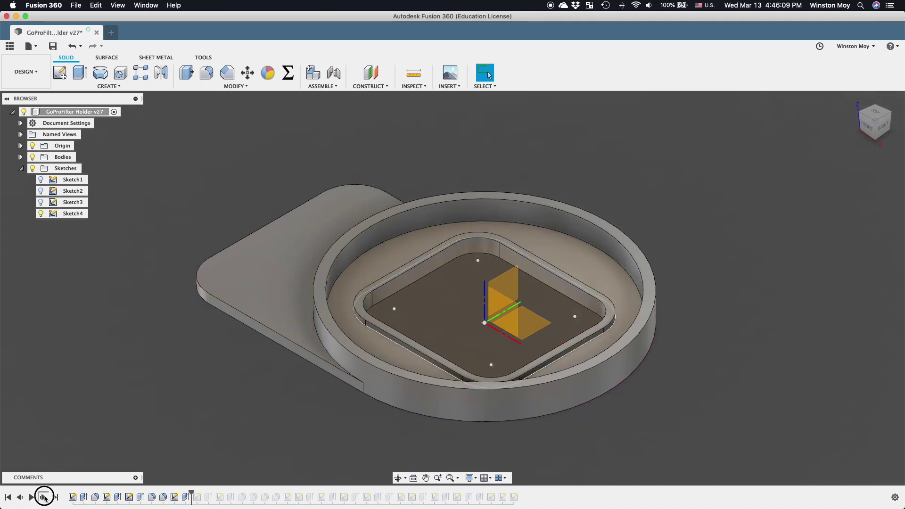
click(44, 498)
click(41, 214)
click(41, 225)
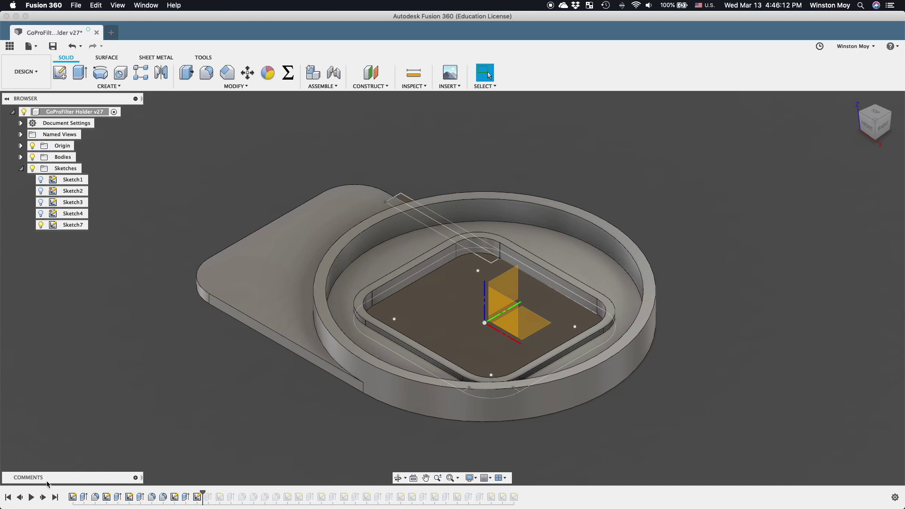
click(43, 498)
- Bring in Sketch8, check it from the front, and replay the slot cut
click(43, 498)
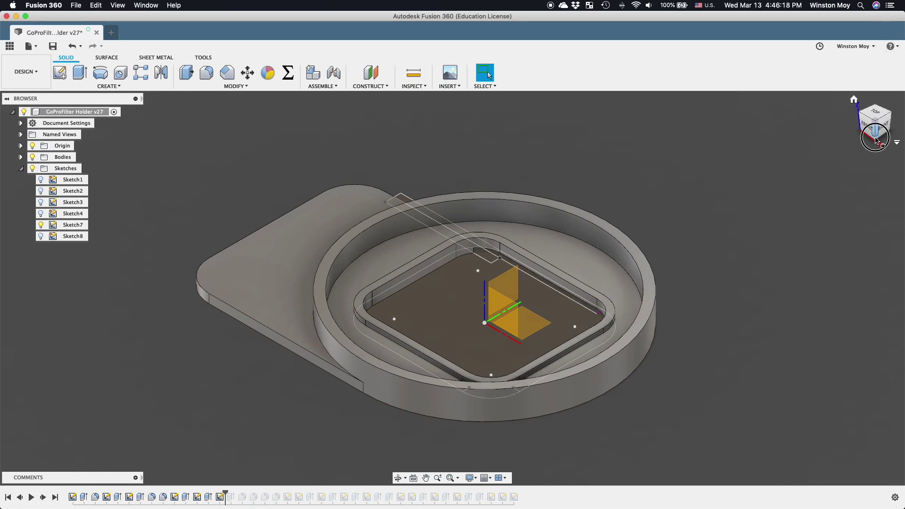
click(878, 140)
click(854, 99)
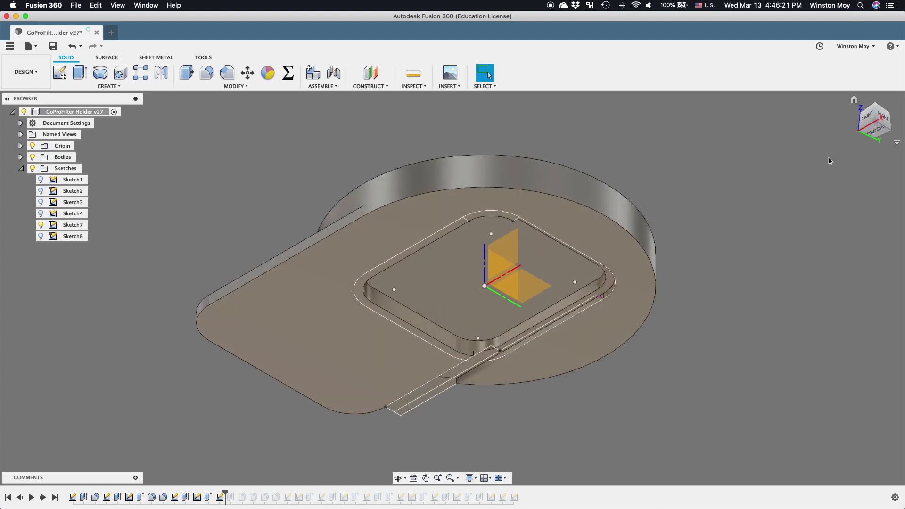
click(42, 238)
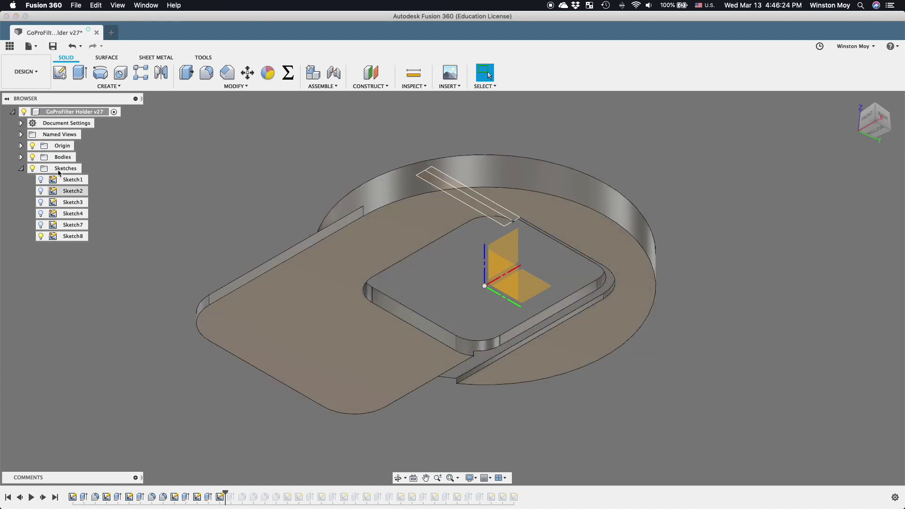
click(43, 497)
- Replay the inner pocket fillet and later features through Sketch10, showing its profile
click(43, 497)
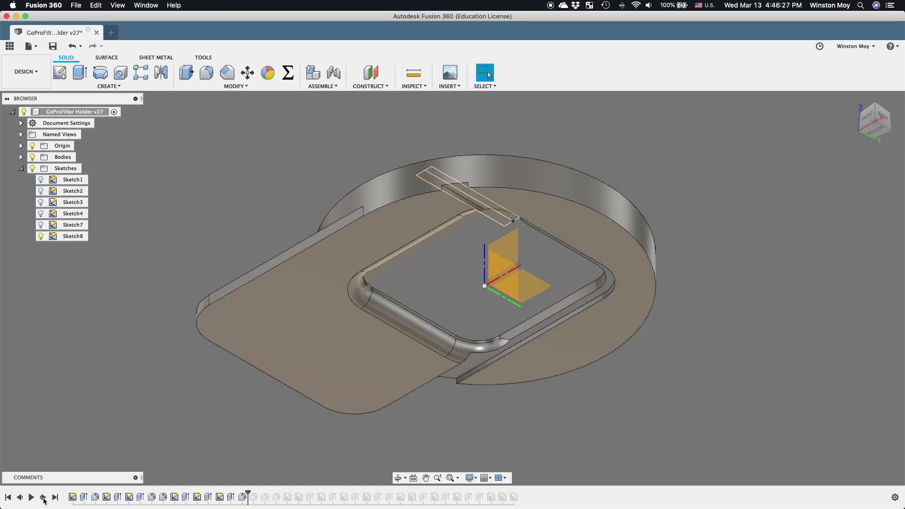
click(42, 497)
click(43, 498)
click(42, 498)
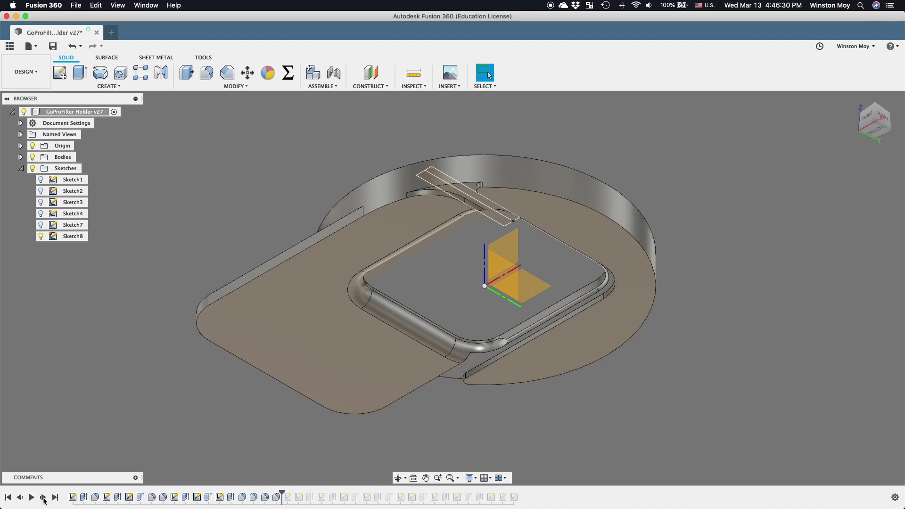
click(43, 497)
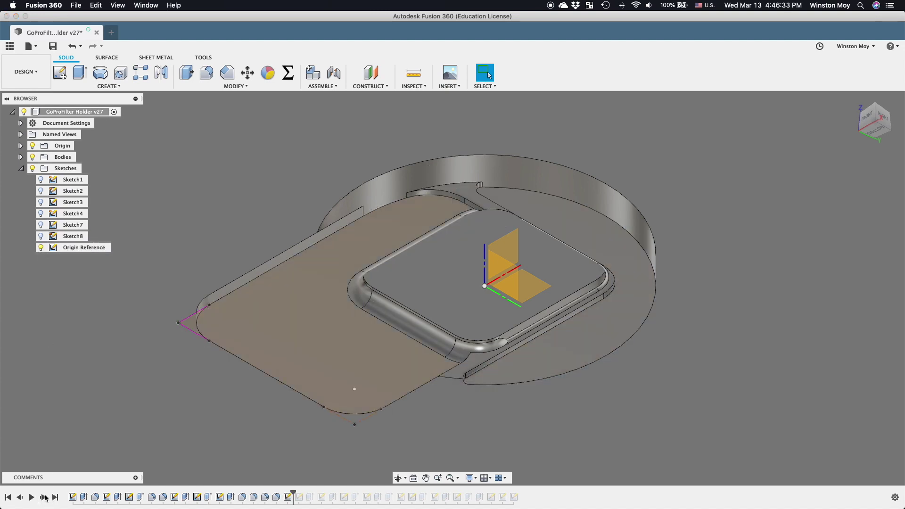
click(43, 498)
click(43, 497)
click(40, 259)
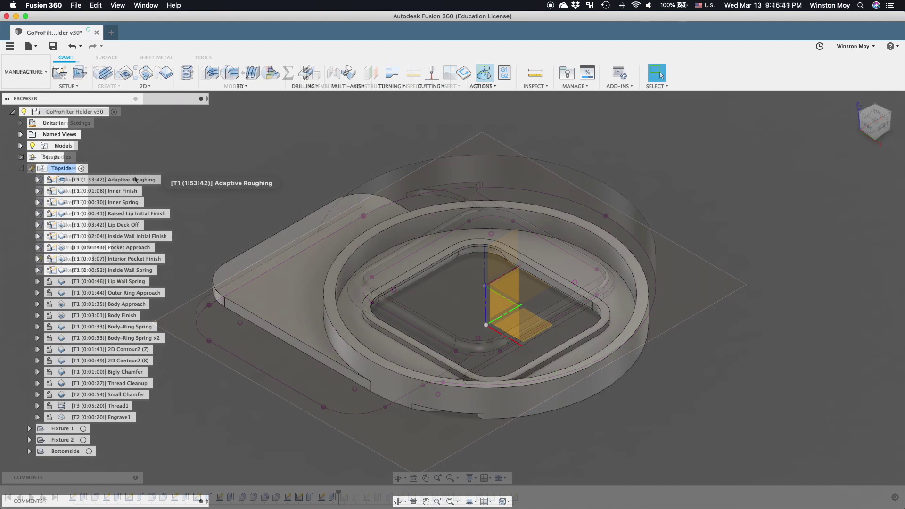
- Unprotect and edit Adaptive Roughing, setting its Linking no-engagement feedrate to 102 in/min
click(135, 179)
right_click(135, 179)
click(151, 184)
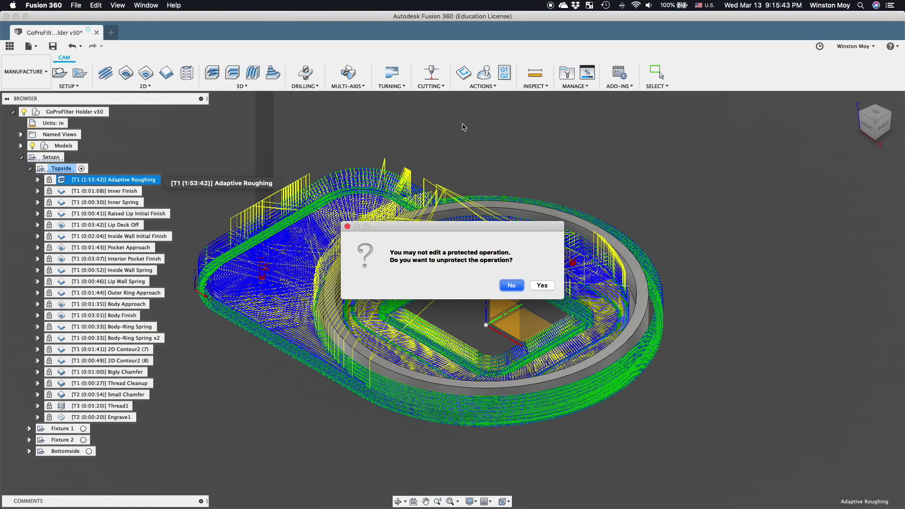
click(542, 286)
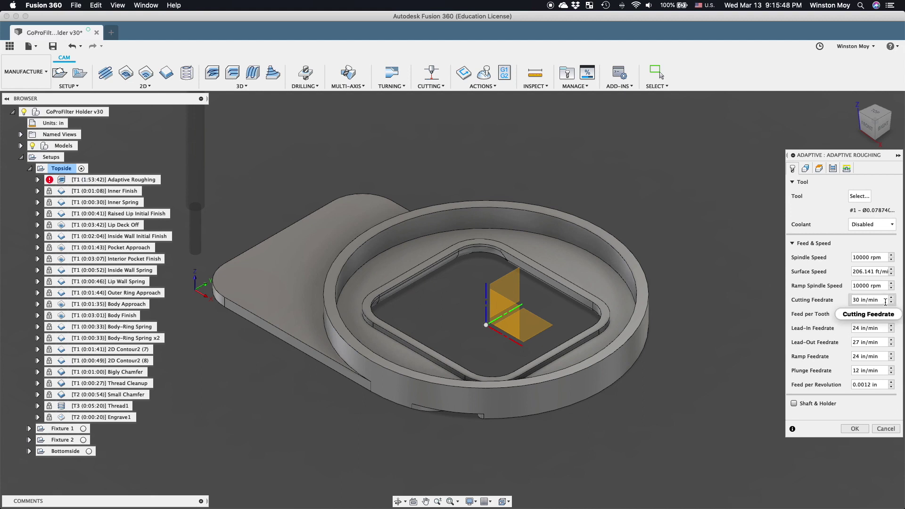
click(866, 300)
click(833, 168)
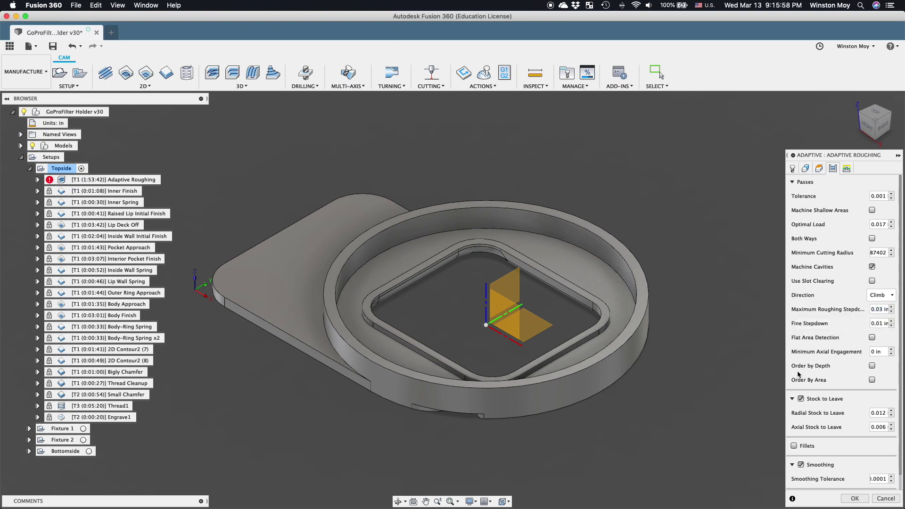
click(878, 413)
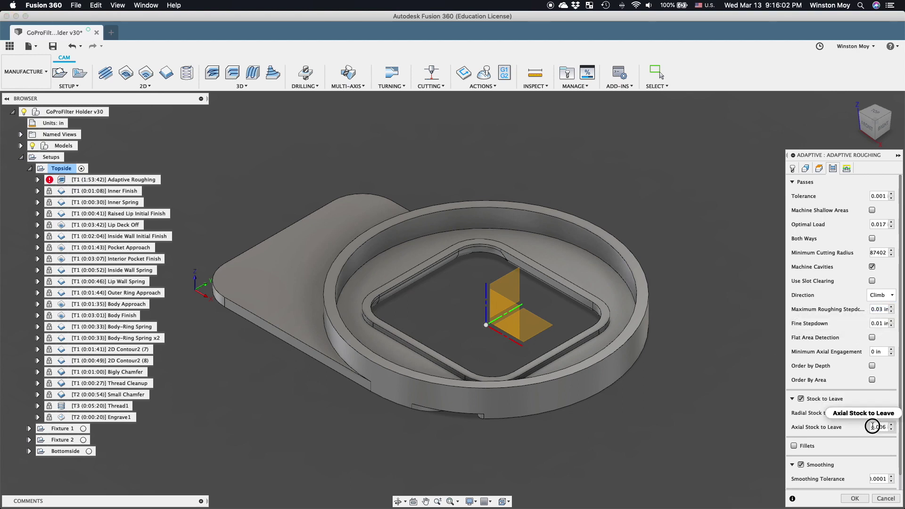
click(733, 434)
click(847, 169)
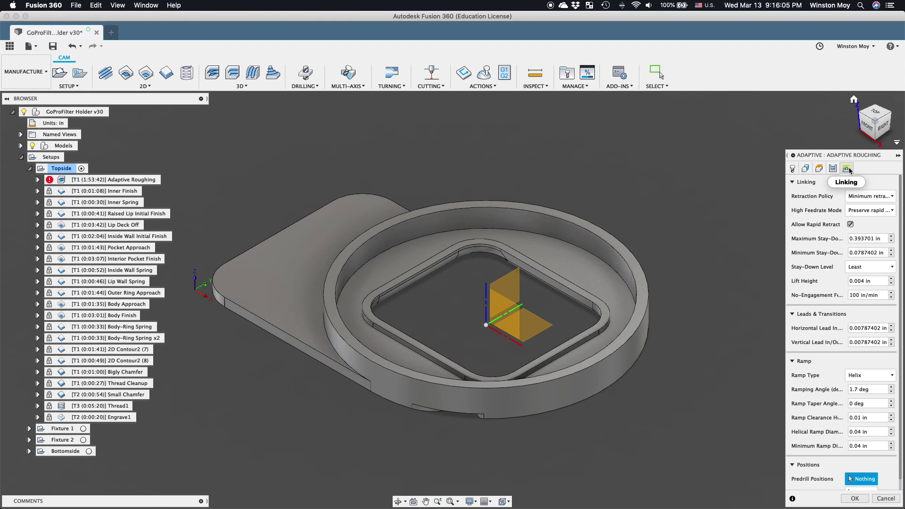
click(859, 295)
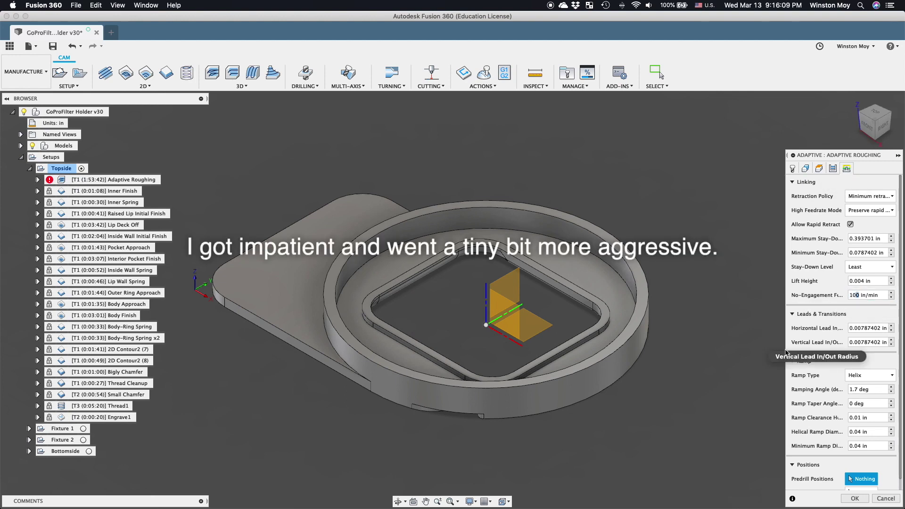
click(855, 499)
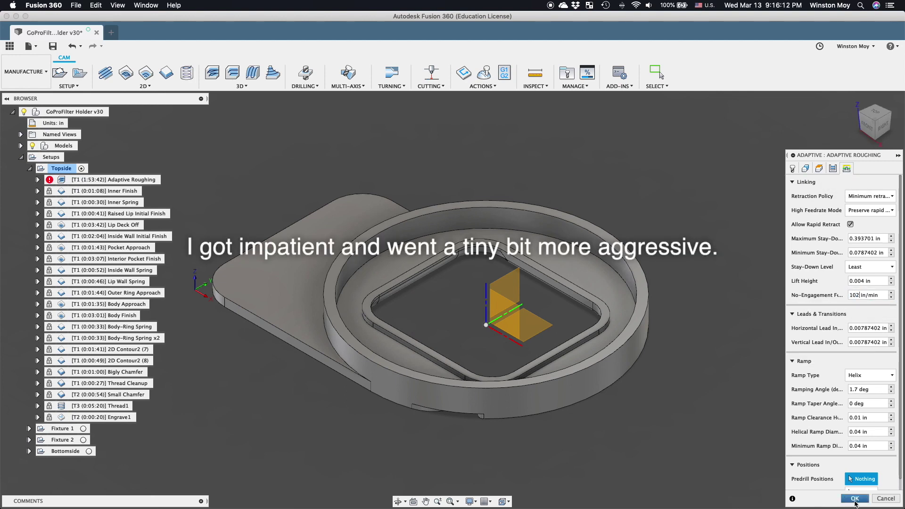
- Preview toolpaths from Adaptive Roughing through Interior Pocket Finish one by one
click(109, 180)
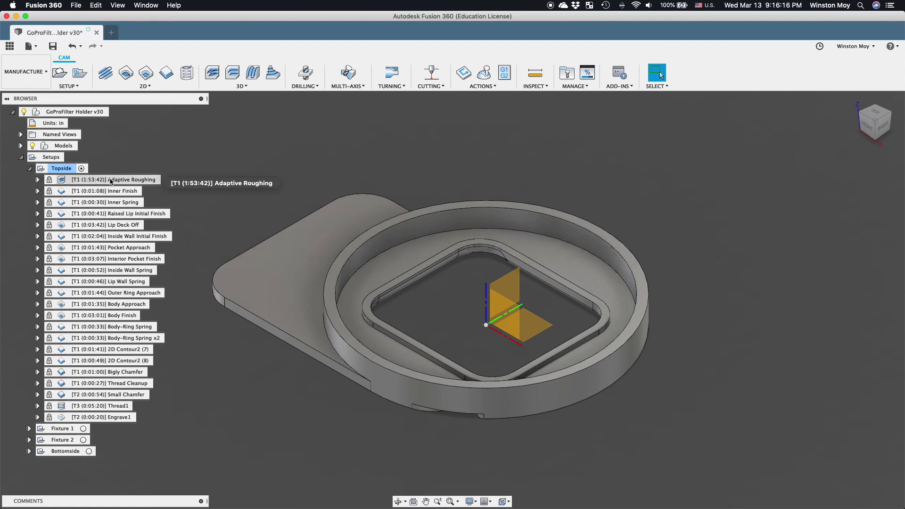
click(105, 192)
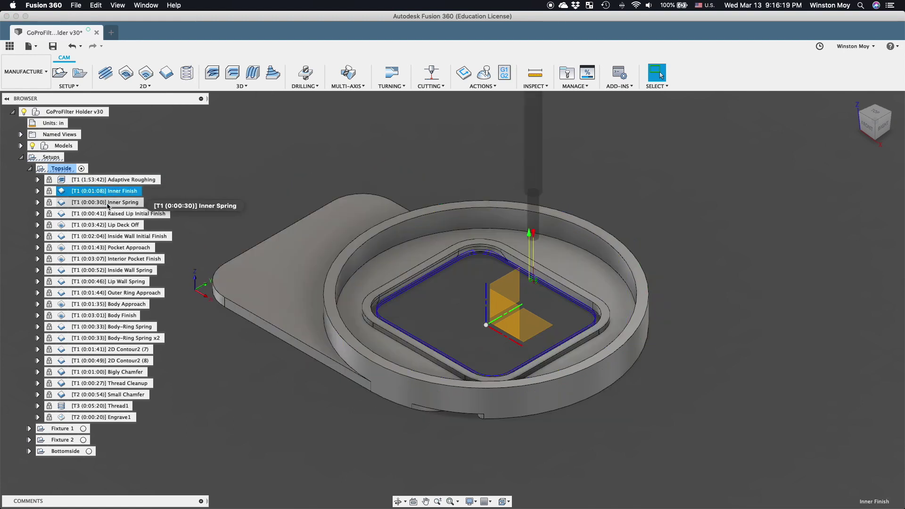
click(107, 203)
click(108, 215)
click(108, 225)
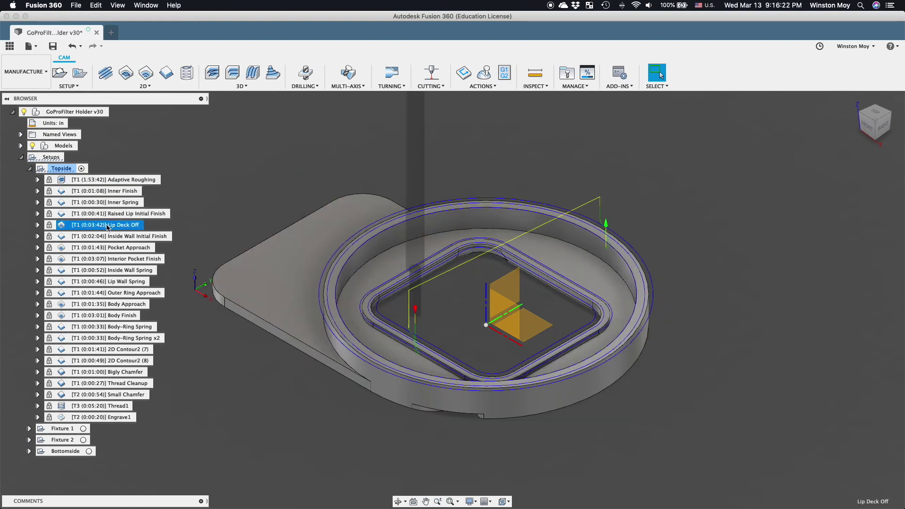
click(110, 238)
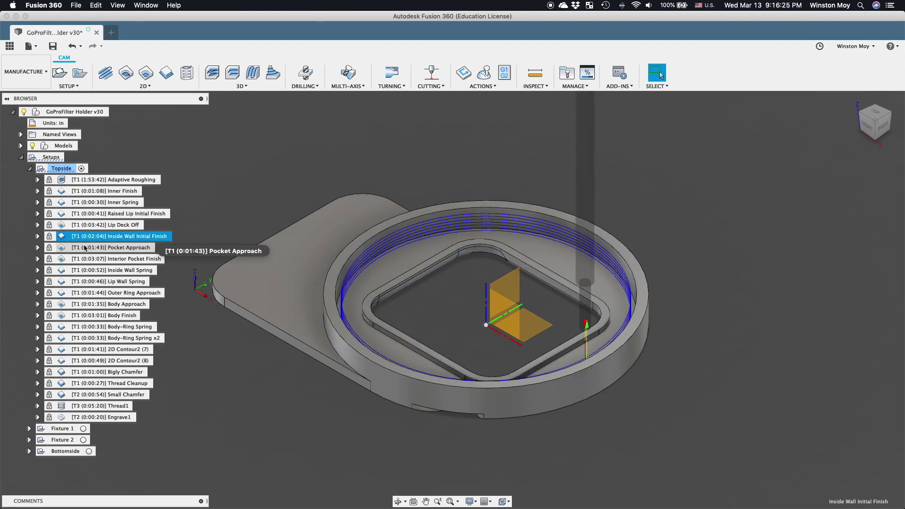
click(85, 248)
click(83, 258)
- Preview toolpaths from Inside Wall Spring through 2D Contour2 (8) one by one
click(85, 270)
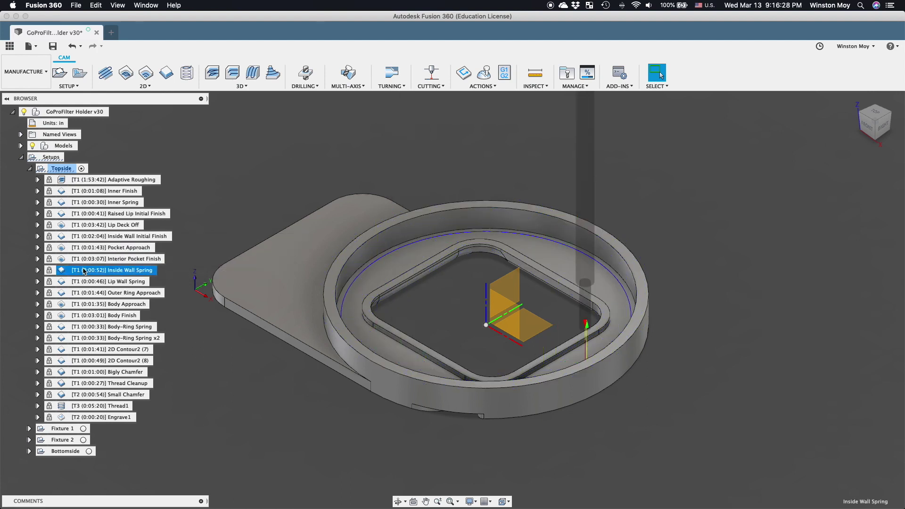
click(85, 281)
click(84, 293)
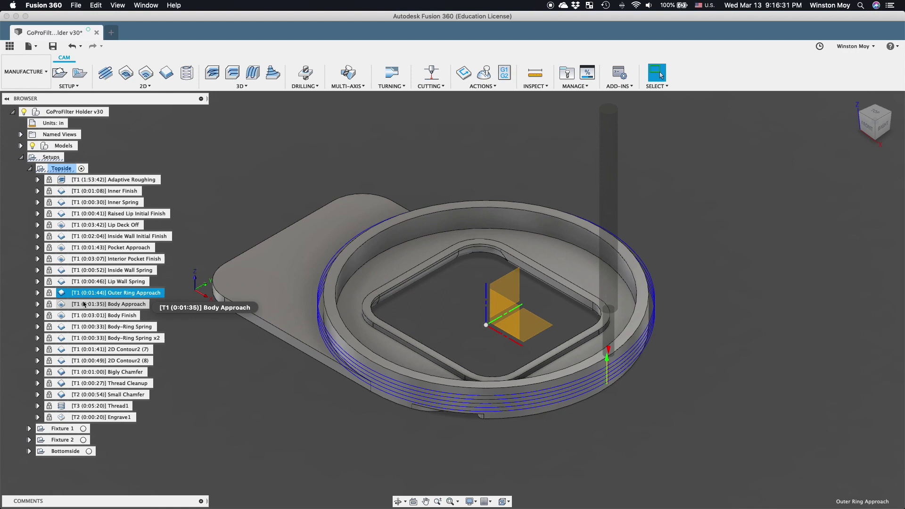
click(84, 305)
click(84, 315)
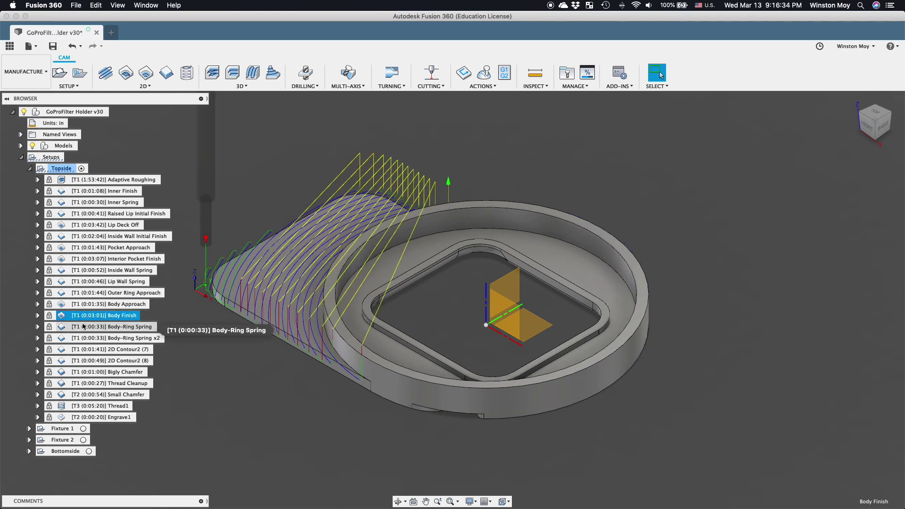
click(87, 326)
click(91, 338)
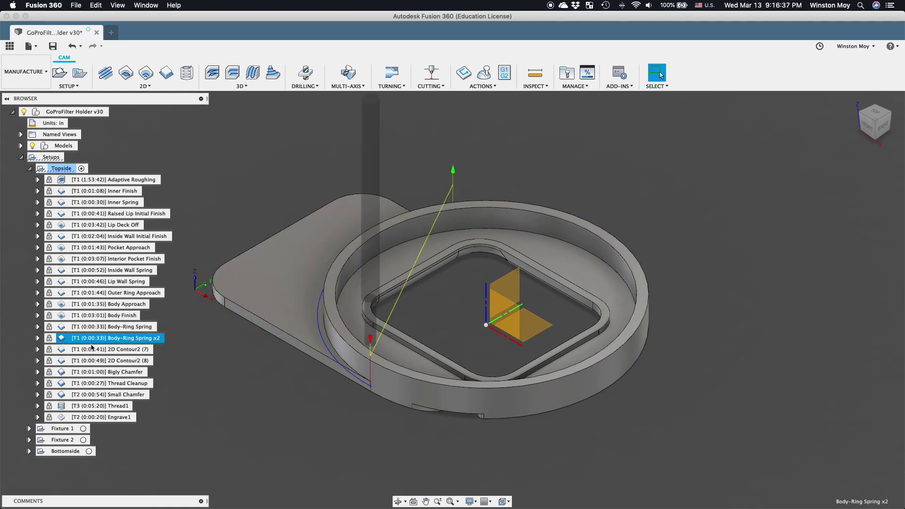
click(91, 349)
click(92, 362)
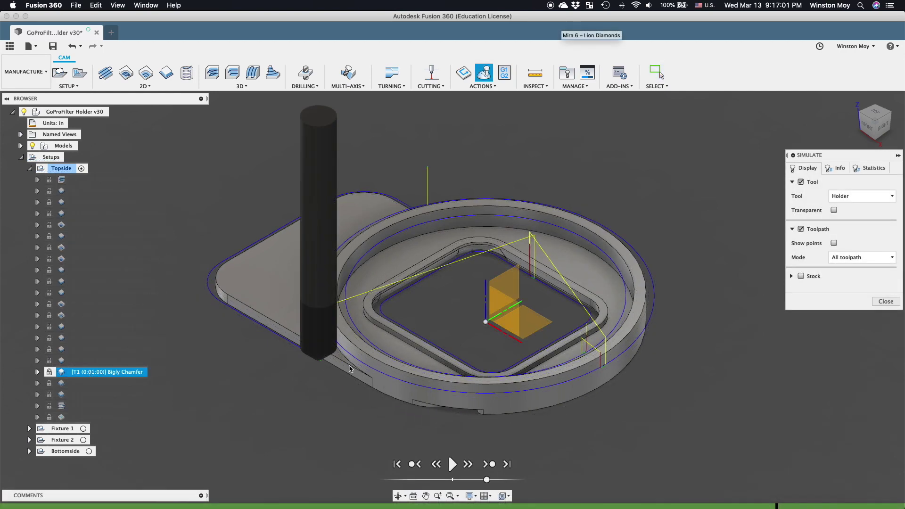
- Show the Thread1 toolpath and zoom in on its helical passes from a low side view
scroll(349, 369, up, 5)
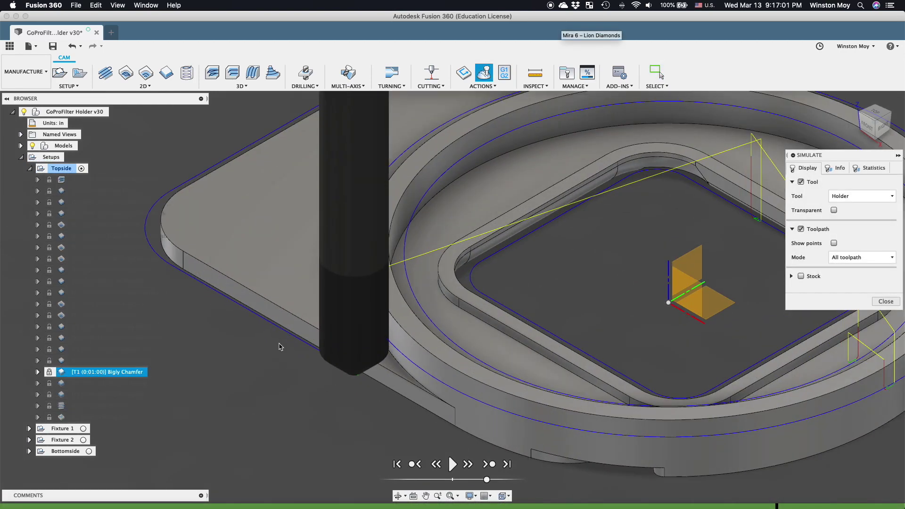
scroll(334, 364, up, 5)
scroll(334, 377, down, 5)
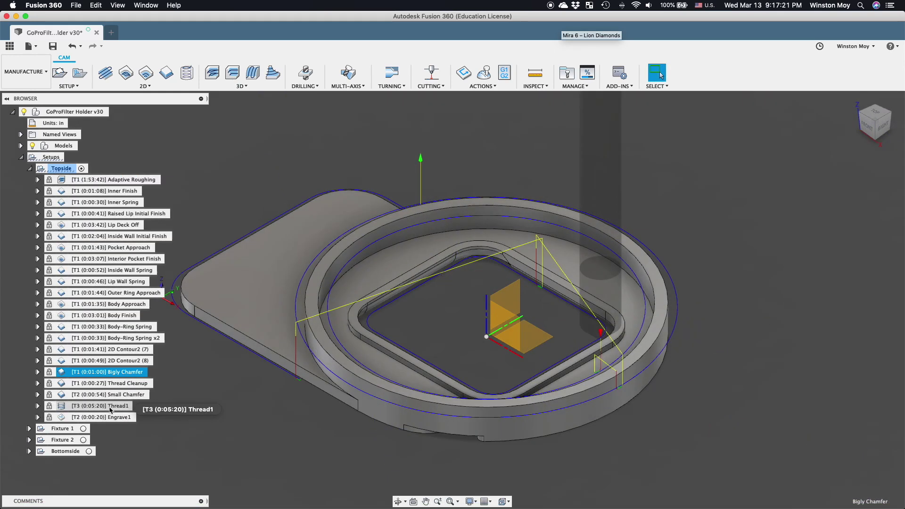
click(109, 406)
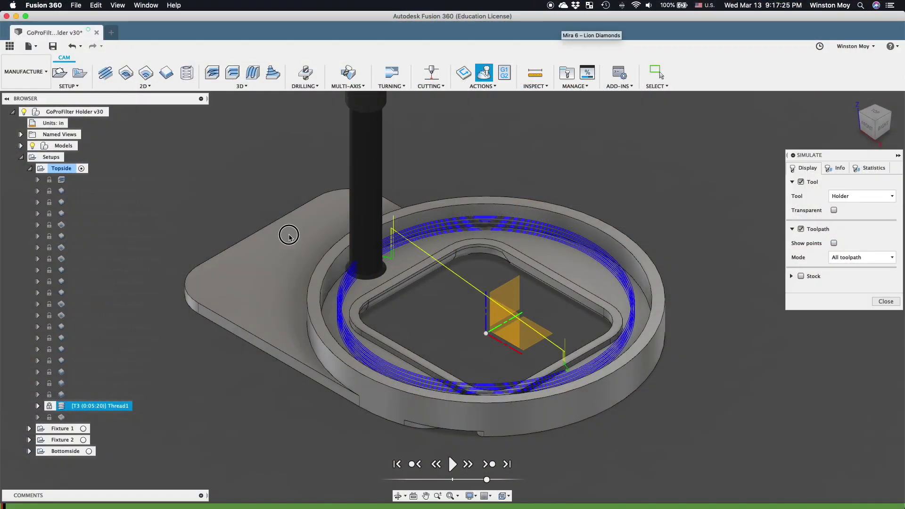
shift+middle_drag(342, 243, 360, 286)
scroll(333, 281, up, 5)
scroll(346, 283, up, 5)
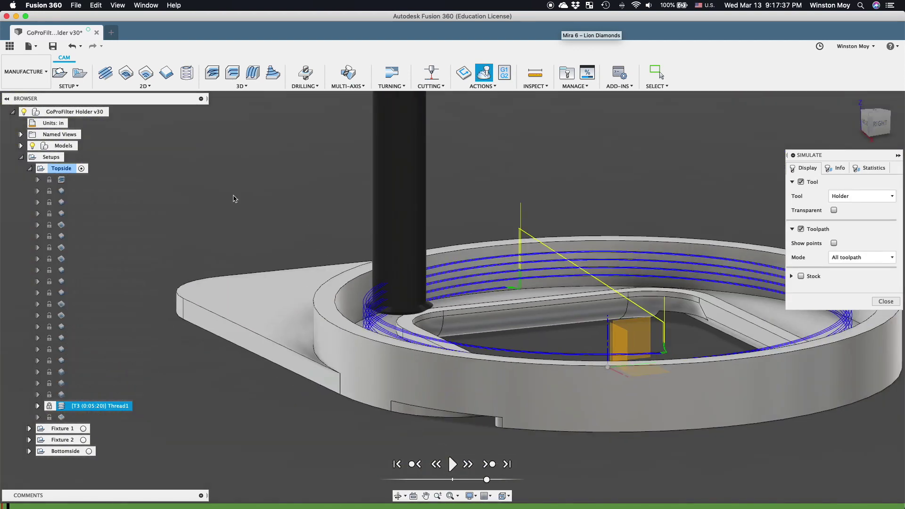
- In the Design workspace, set the Adapter body's opacity to 70%
click(26, 72)
click(28, 99)
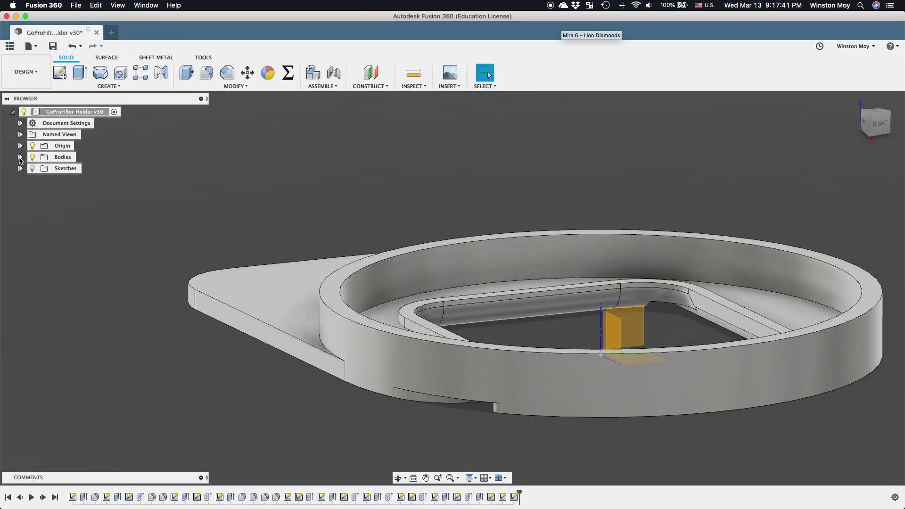
click(20, 158)
right_click(68, 168)
mouse_move(122, 360)
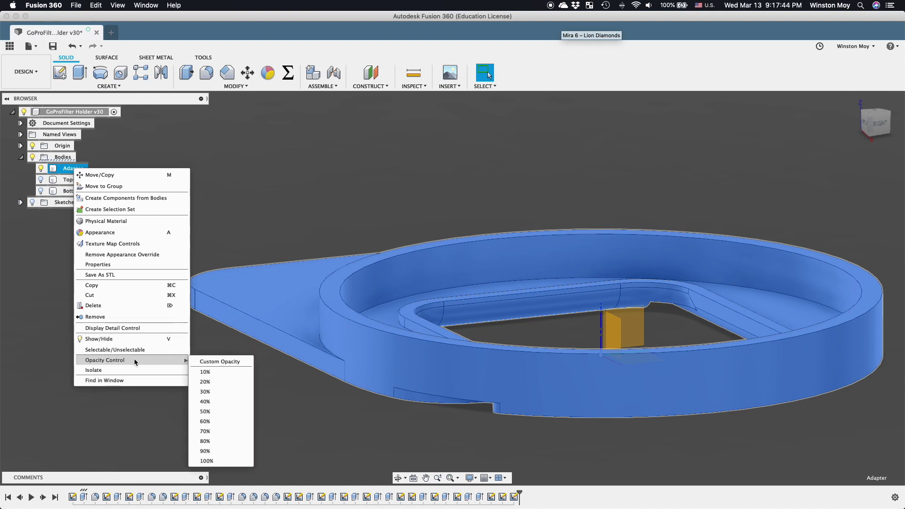
click(205, 432)
- Back in Manufacture, simulate Thread1 and view its passes through the part from front and oblique angles
click(26, 72)
click(21, 163)
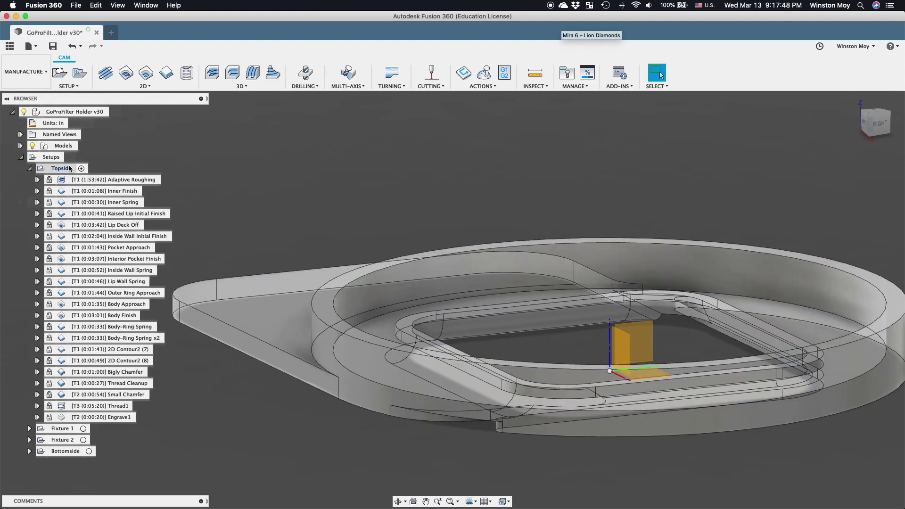
click(115, 406)
click(483, 73)
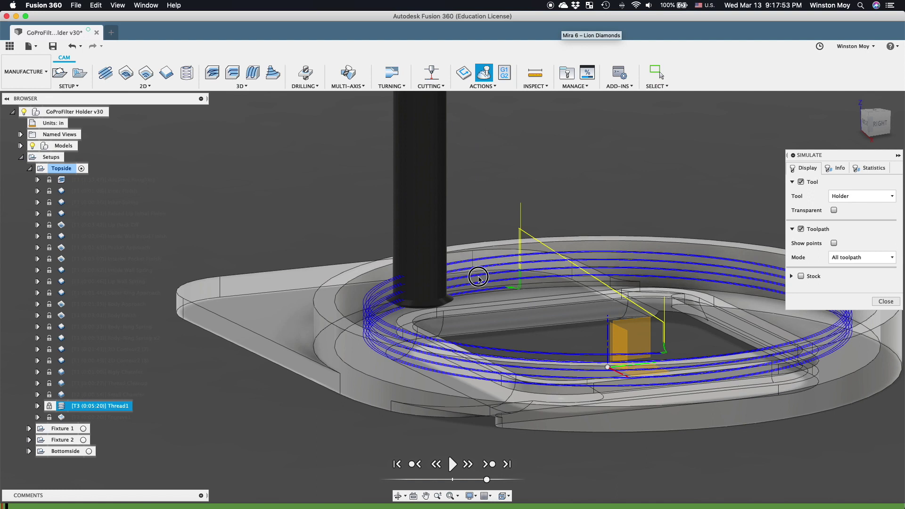
click(868, 120)
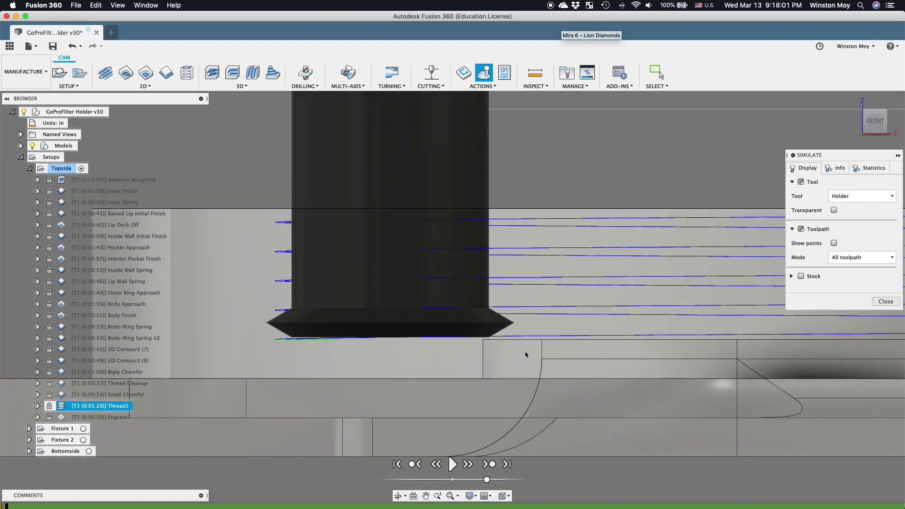
shift+middle_drag(525, 356, 815, 336)
click(886, 302)
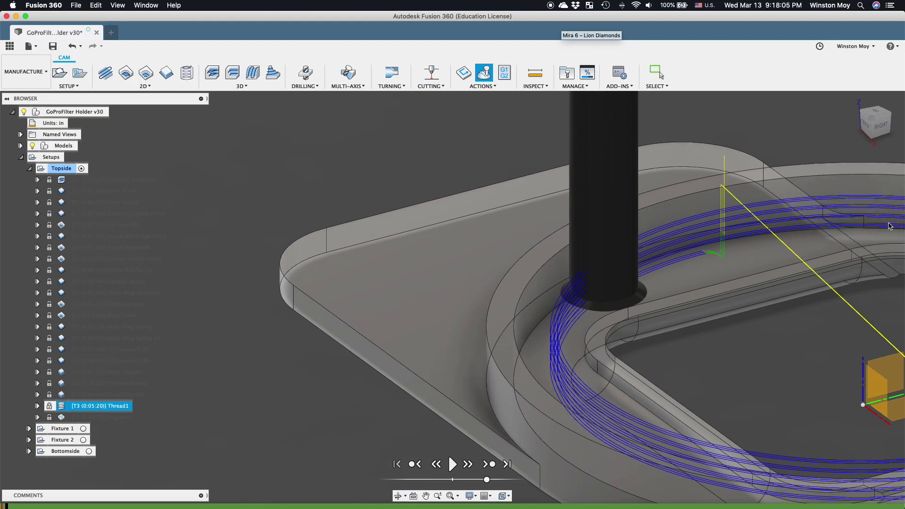